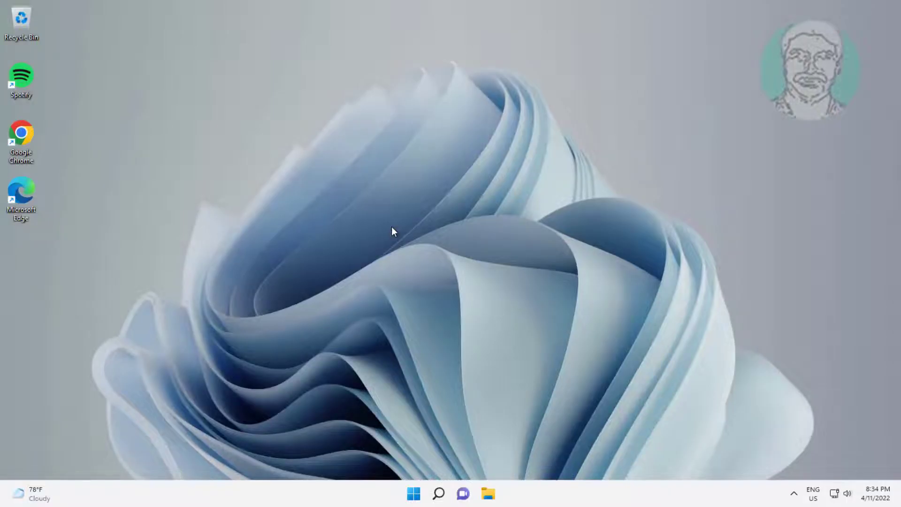
Check the desktop menu for Terminal, then launch regedit as administrator and approve the prompt
{"action": "right_click", "coordinate": [439, 217]}
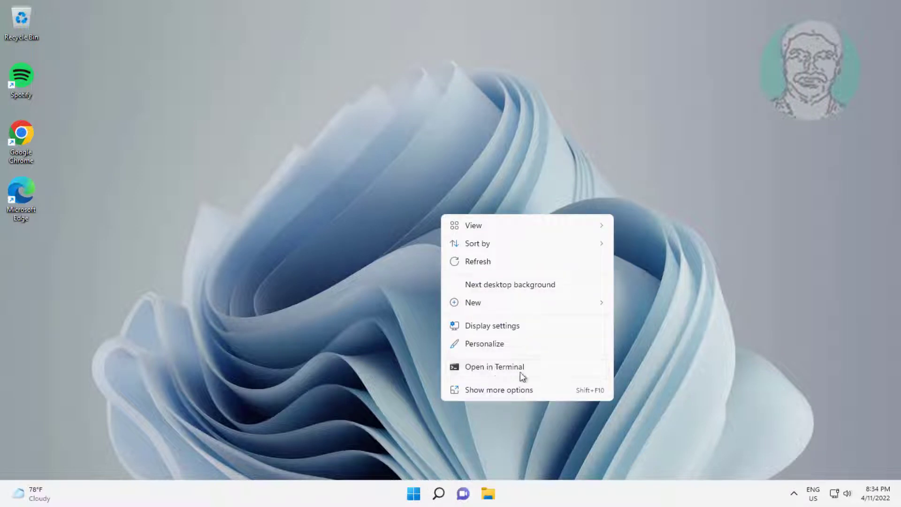
{"action": "left_click", "coordinate": [743, 366]}
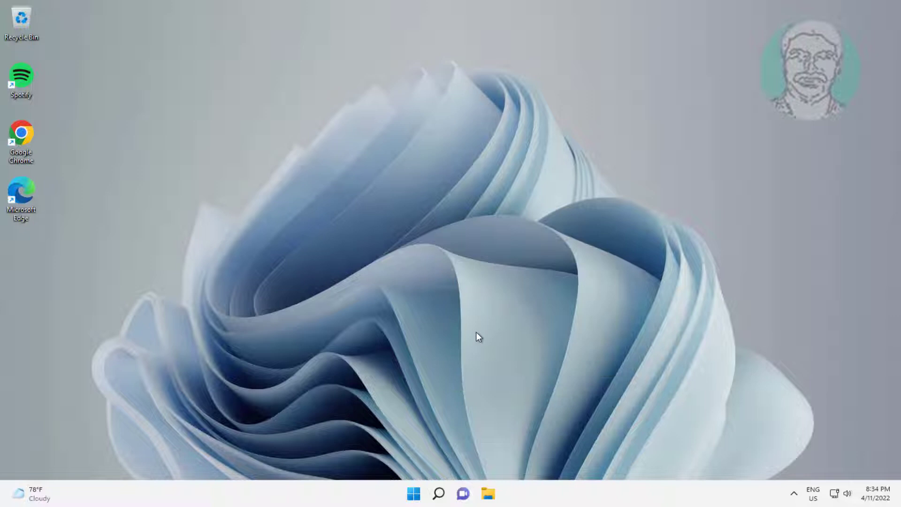
{"action": "left_click", "coordinate": [439, 495]}
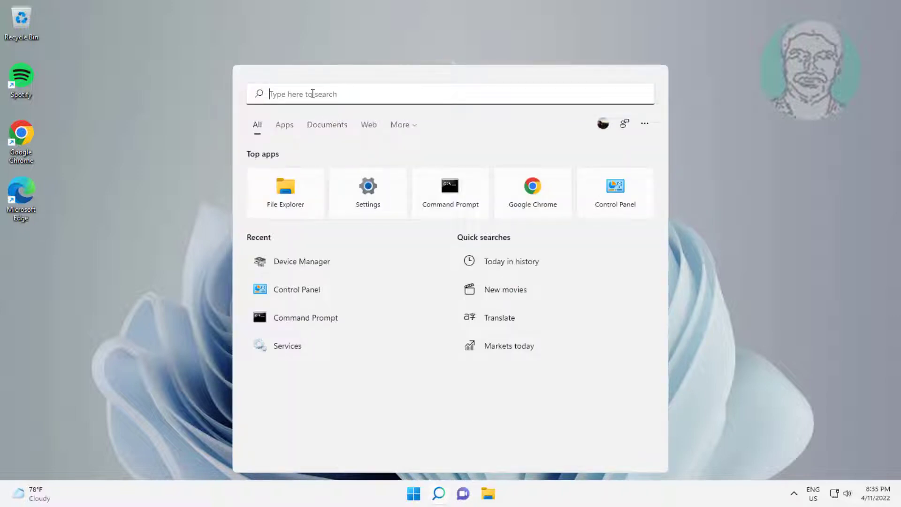
{"action": "type", "text": "regedit"}
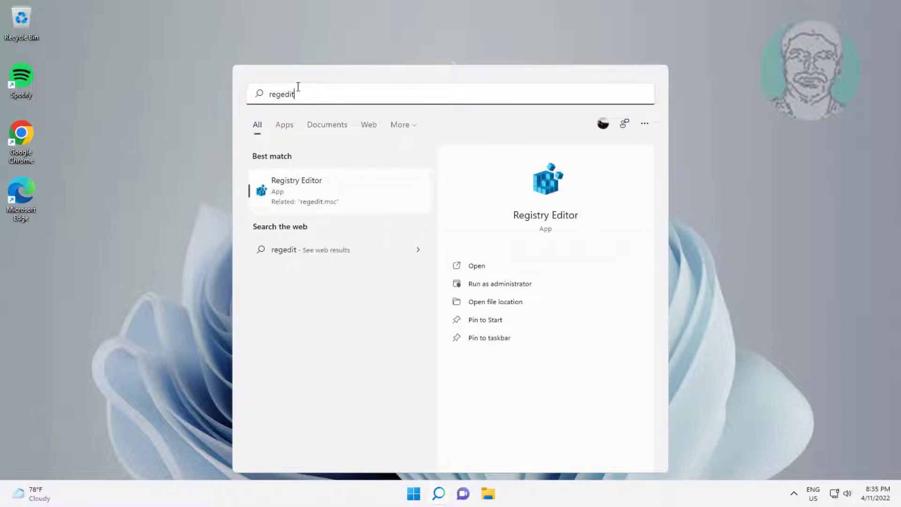
{"action": "right_click", "coordinate": [296, 183]}
{"action": "left_click", "coordinate": [342, 197]}
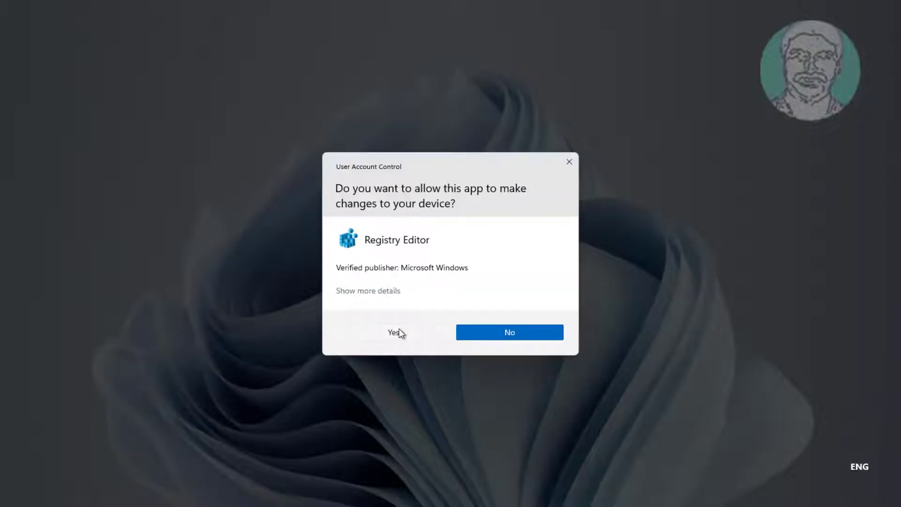
{"action": "left_click", "coordinate": [396, 334]}
Expand HKEY_LOCAL_MACHINE, SOFTWARE and Microsoft in the registry key tree
{"action": "left_click", "coordinate": [17, 73]}
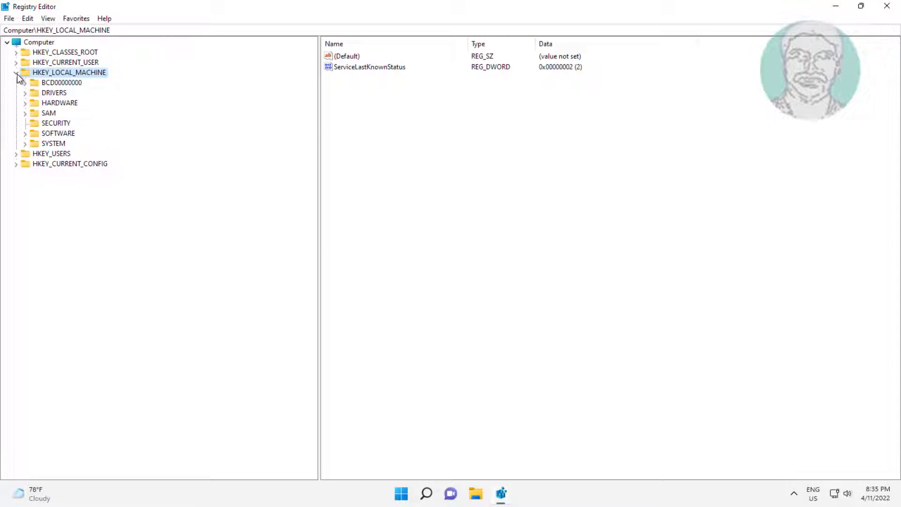
{"action": "left_click", "coordinate": [58, 133]}
{"action": "left_click", "coordinate": [26, 133]}
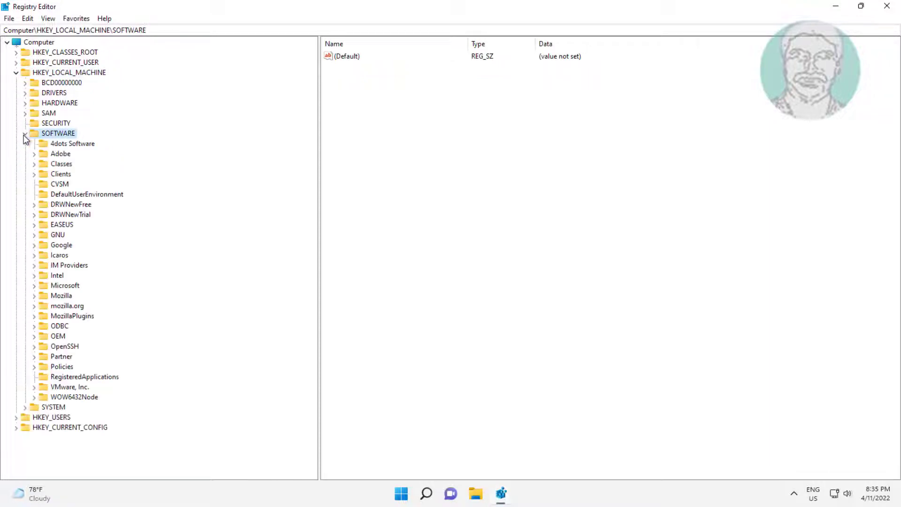
{"action": "left_click", "coordinate": [65, 285]}
{"action": "left_click", "coordinate": [34, 286]}
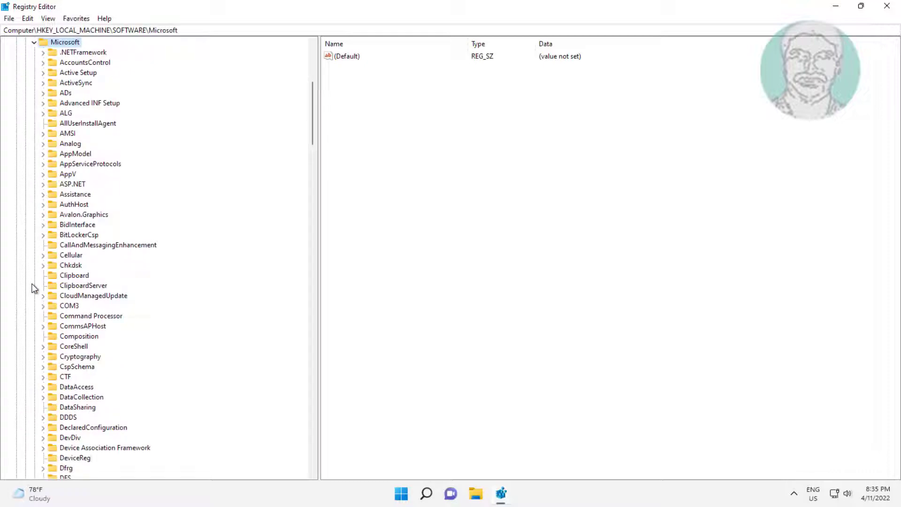
{"action": "type", "text": "w"}
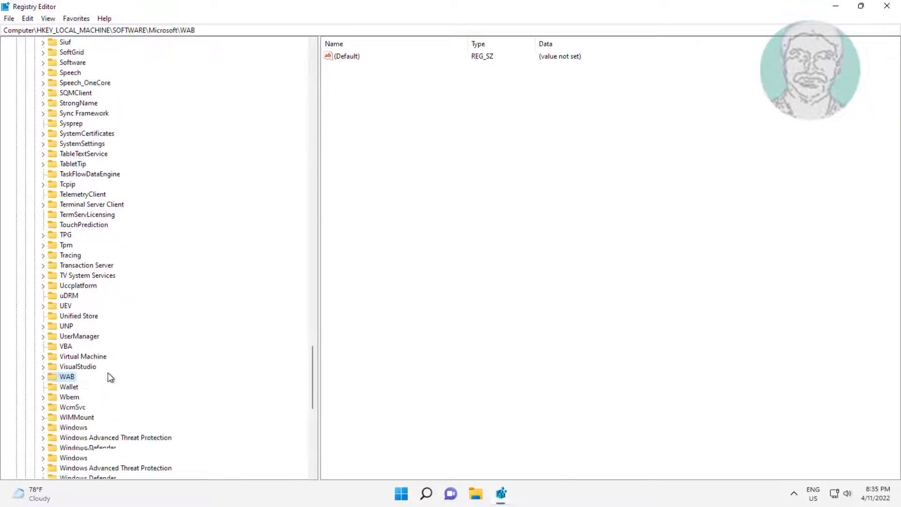
{"action": "scroll", "coordinate": [110, 378], "scroll_direction": "down", "scroll_amount": 3}
{"action": "scroll", "coordinate": [111, 378], "scroll_direction": "down", "scroll_amount": 3}
Expand Windows and CurrentVersion, then select and expand Shell Extensions
{"action": "left_click", "coordinate": [74, 275]}
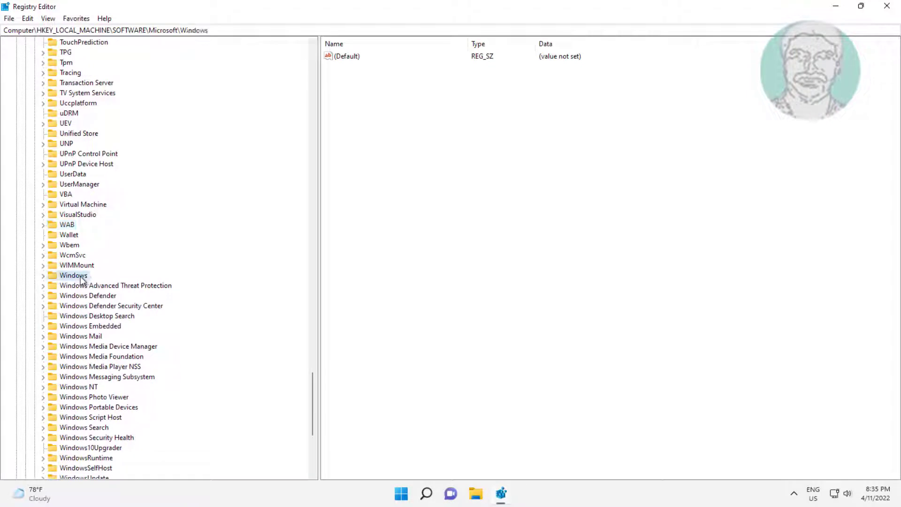
{"action": "left_click", "coordinate": [42, 275]}
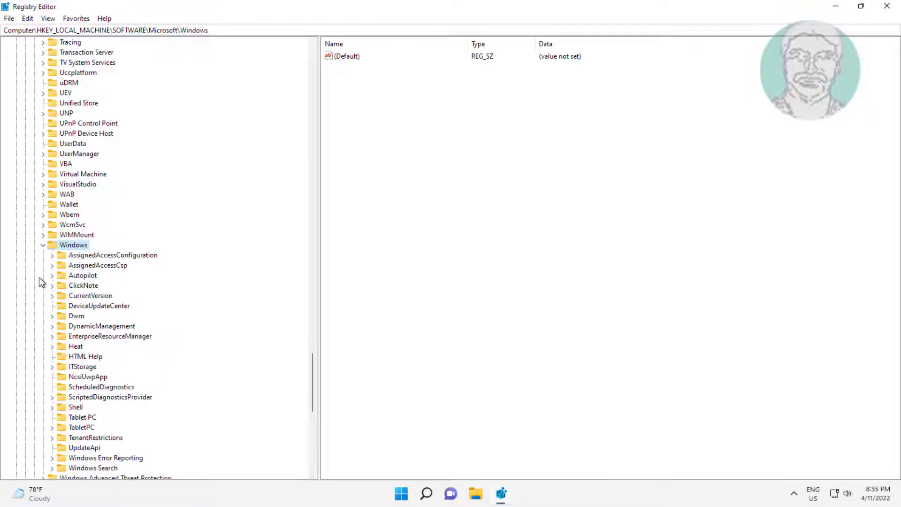
{"action": "left_click", "coordinate": [90, 295]}
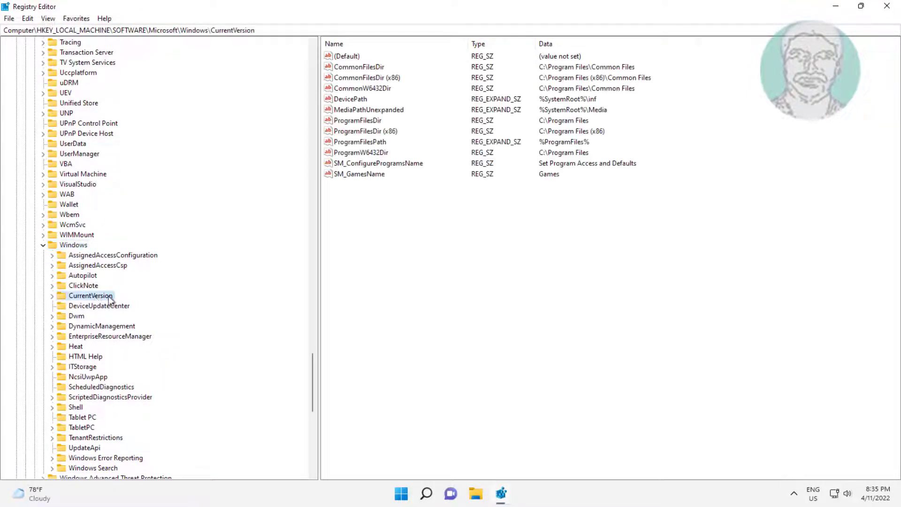
{"action": "left_click", "coordinate": [51, 295]}
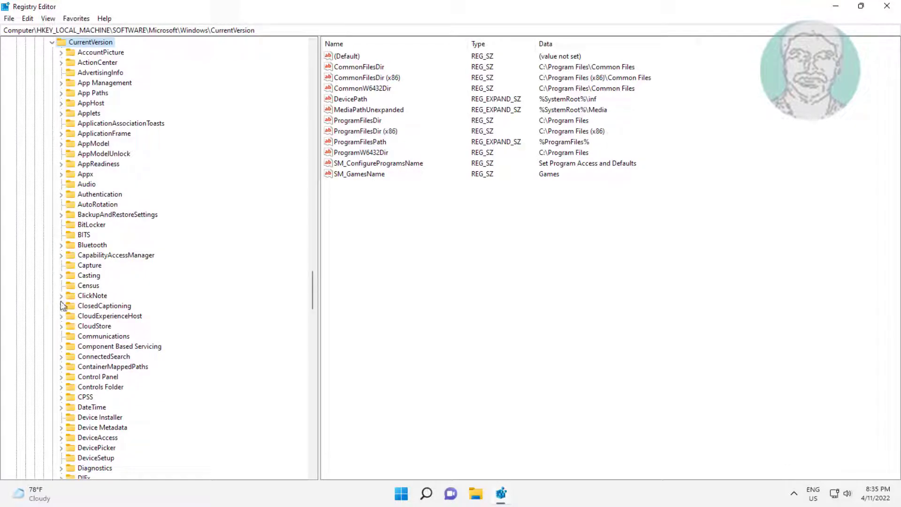
{"action": "left_click", "coordinate": [106, 316]}
{"action": "type", "text": "sProvider"}
{"action": "scroll", "coordinate": [145, 357], "scroll_direction": "down", "scroll_amount": 3}
{"action": "scroll", "coordinate": [151, 361], "scroll_direction": "down", "scroll_amount": 5}
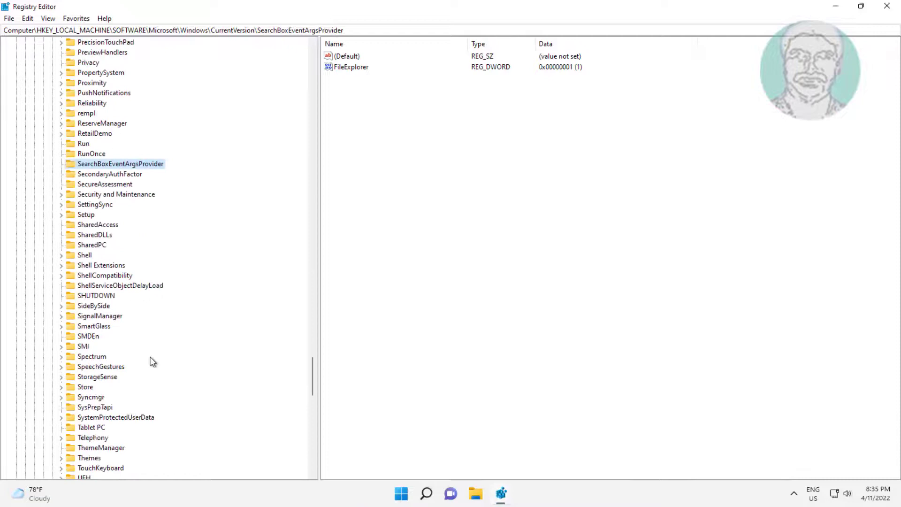
{"action": "left_click", "coordinate": [102, 266]}
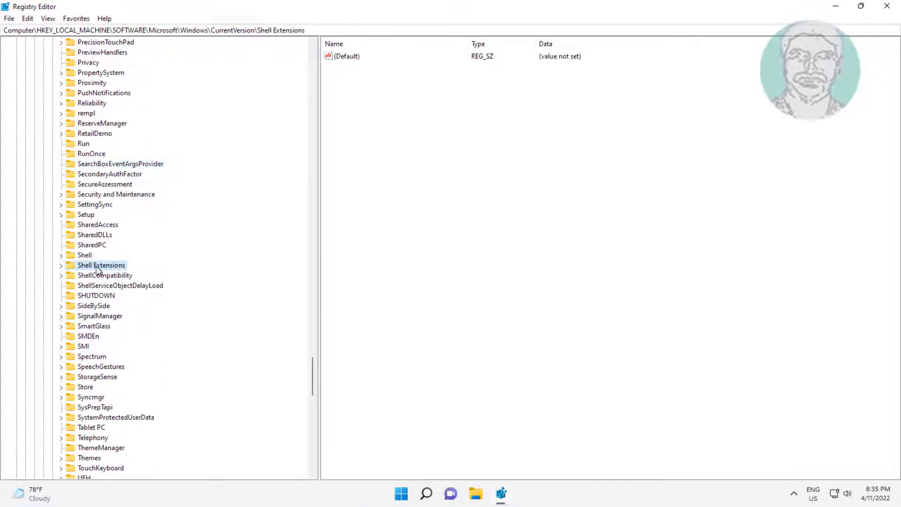
{"action": "left_click", "coordinate": [61, 266]}
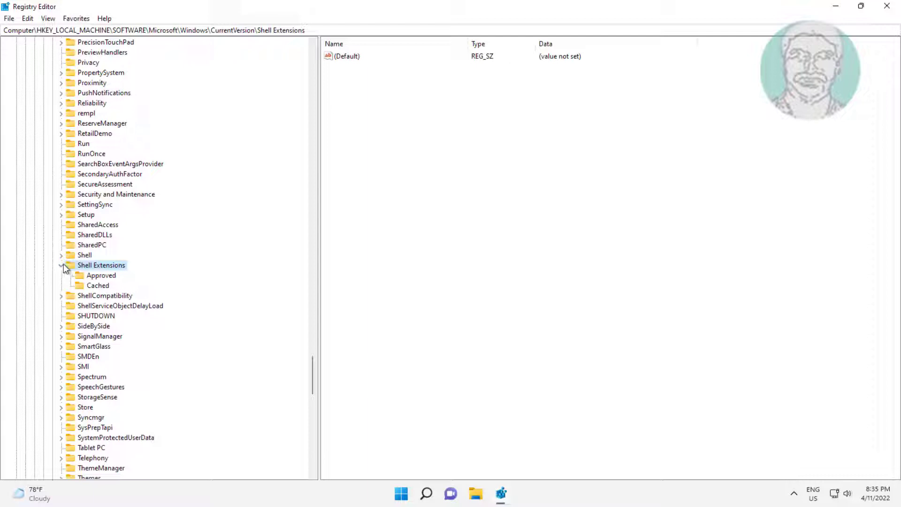
Create a new subkey under Shell Extensions named Blocked
{"action": "right_click", "coordinate": [115, 269]}
{"action": "mouse_move", "coordinate": [141, 284]}
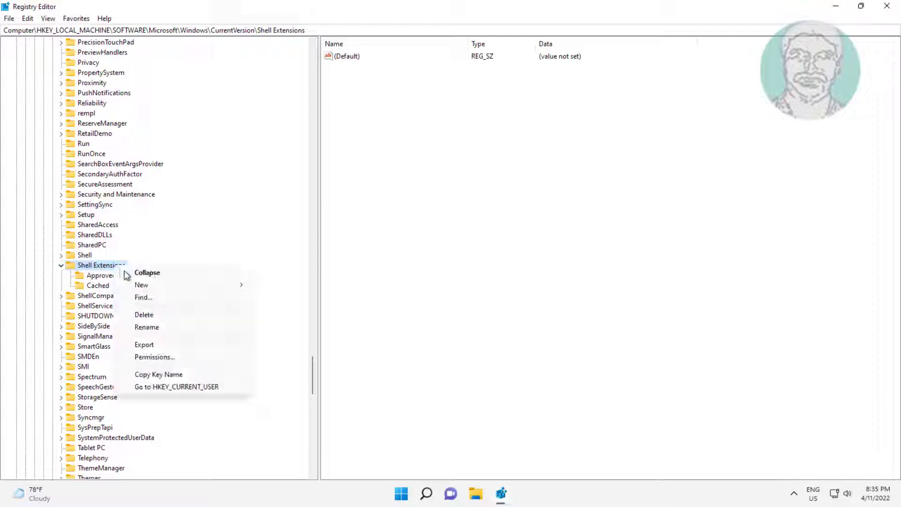
{"action": "left_click", "coordinate": [272, 284]}
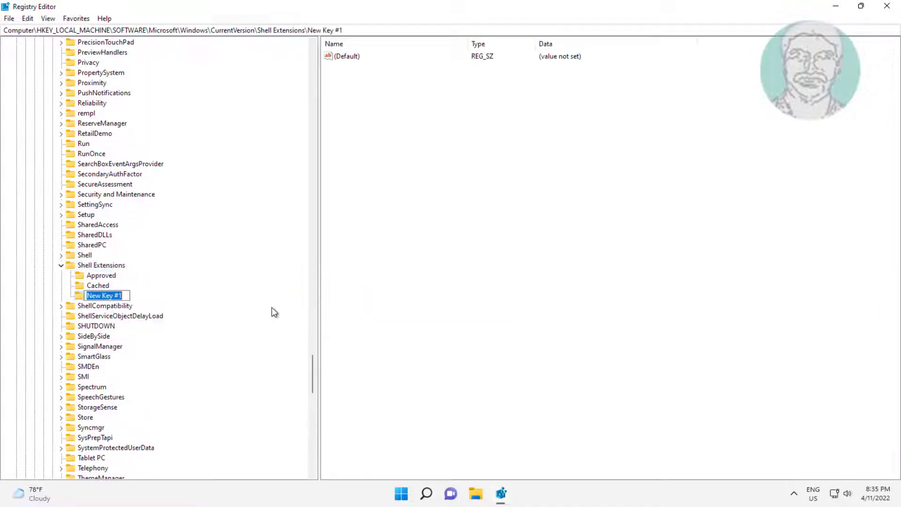
{"action": "type", "text": "B"}
{"action": "type", "text": "locked"}
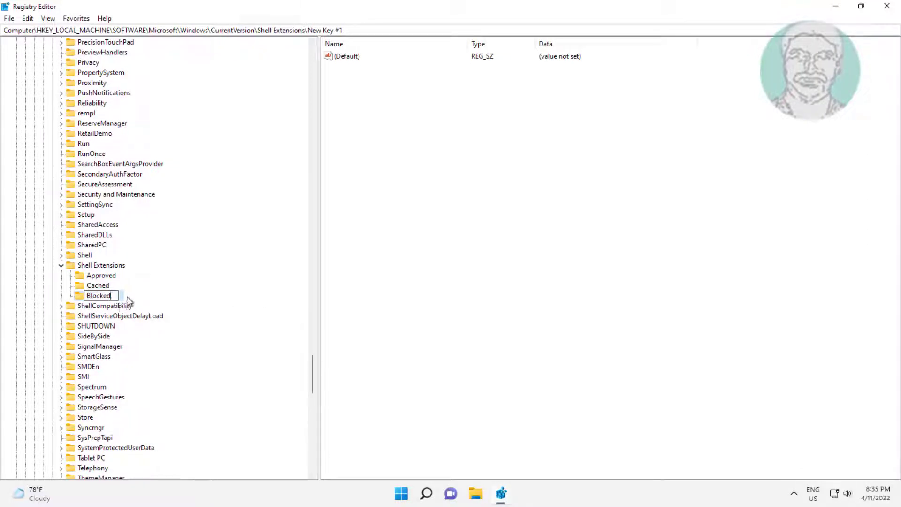
{"action": "key", "text": "Return"}
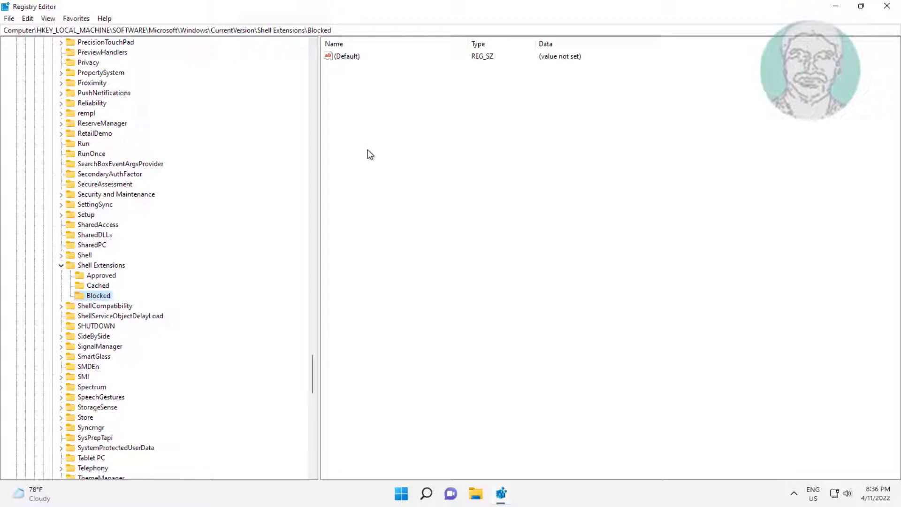
{"action": "right_click", "coordinate": [367, 149]}
{"action": "mouse_move", "coordinate": [400, 156]}
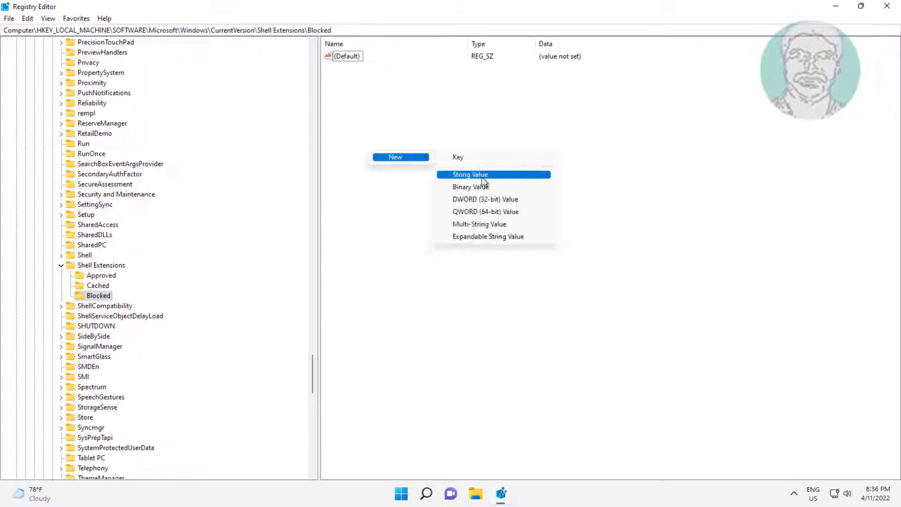
{"action": "left_click", "coordinate": [484, 176]}
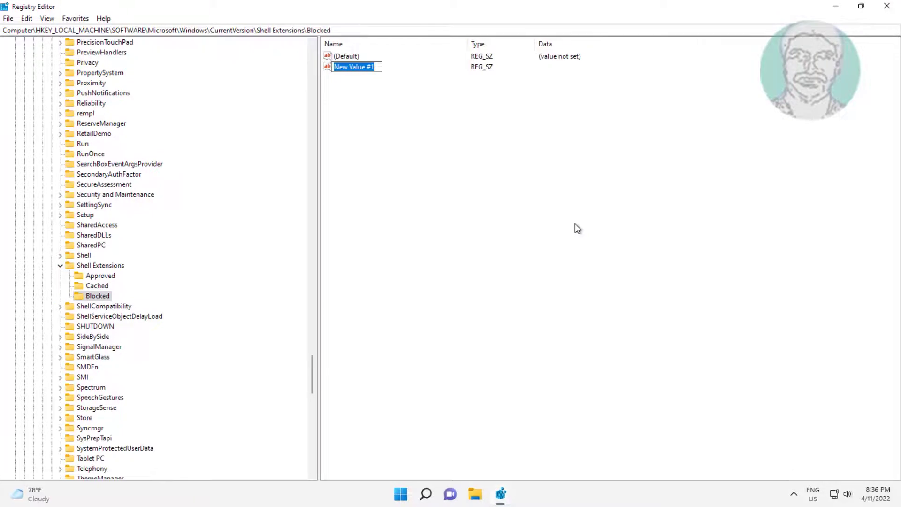
{"action": "type", "text": "{"}
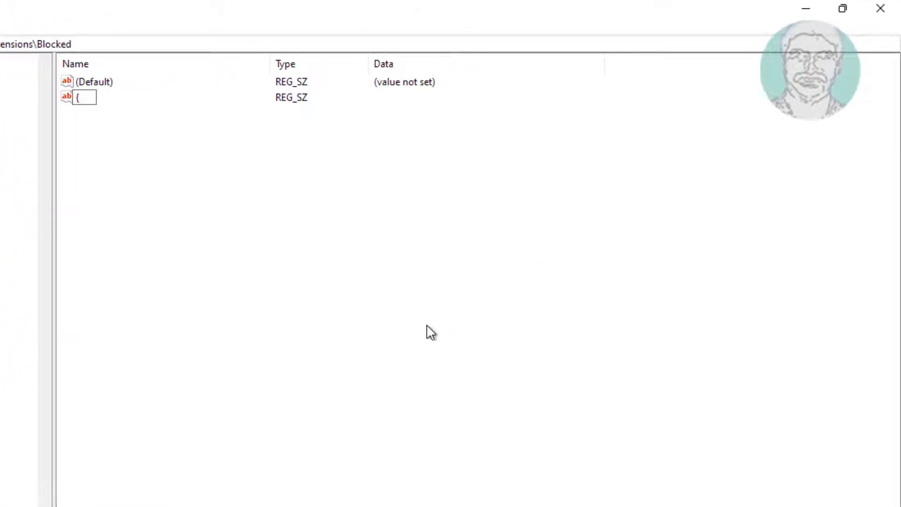
{"action": "type", "text": "9F"}
{"action": "type", "text": "15"}
{"action": "type", "text": "6"}
{"action": "type", "text": "763-"}
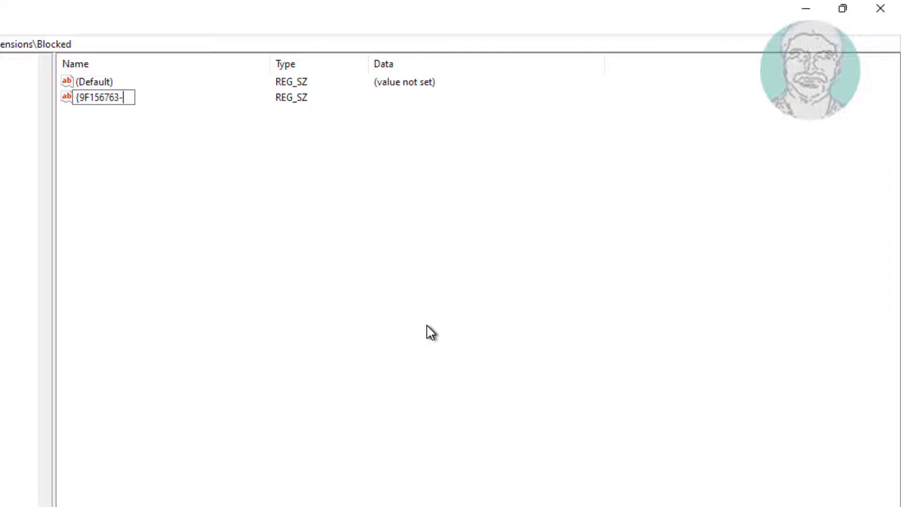
{"action": "type", "text": "7844"}
{"action": "type", "text": "-4"}
{"action": "type", "text": "D"}
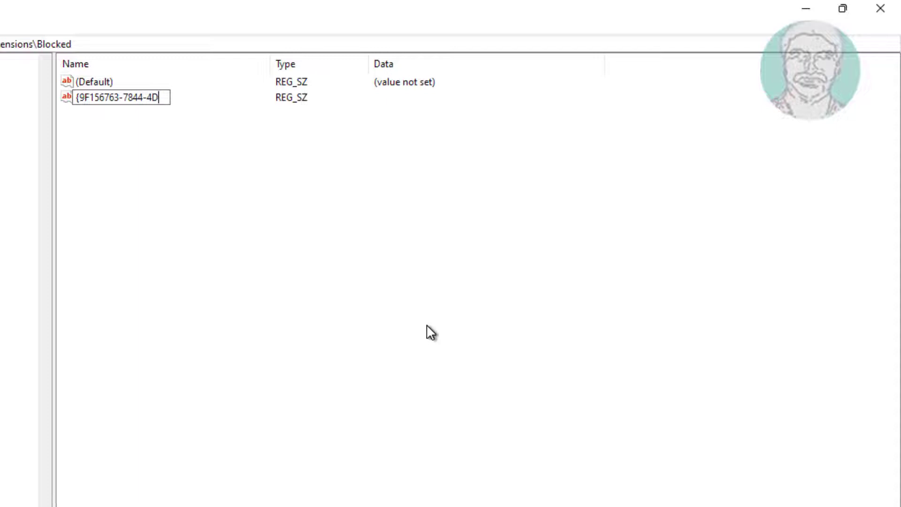
{"action": "type", "text": "C4"}
{"action": "type", "text": "-"}
{"action": "type", "text": "b"}
{"action": "key", "text": "BackSpace"}
{"action": "type", "text": "B2"}
{"action": "type", "text": "B1-"}
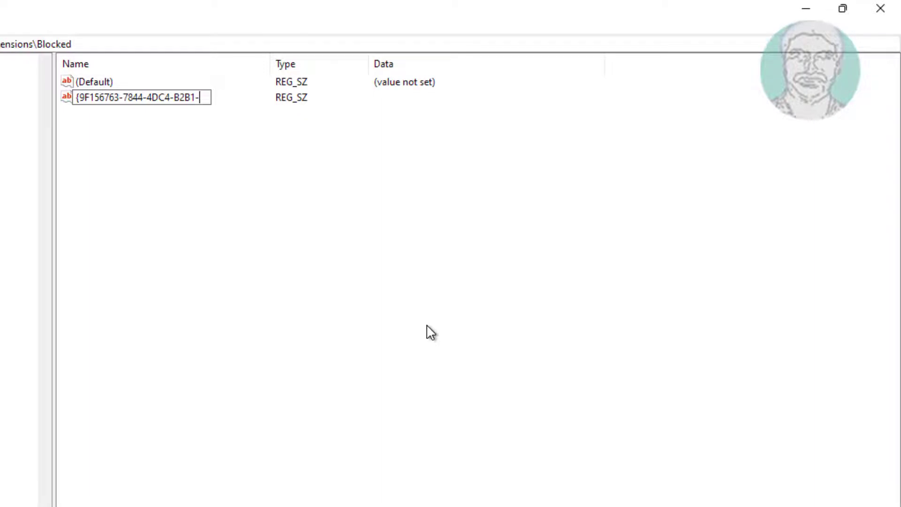
{"action": "type", "text": "901"}
{"action": "type", "text": "F64"}
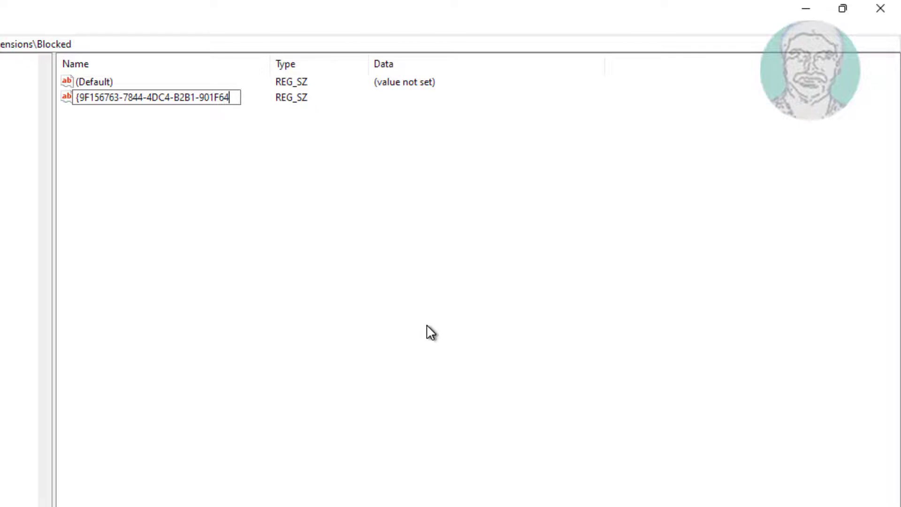
{"action": "type", "text": "0F"}
{"action": "type", "text": "515"}
{"action": "type", "text": "5}"}
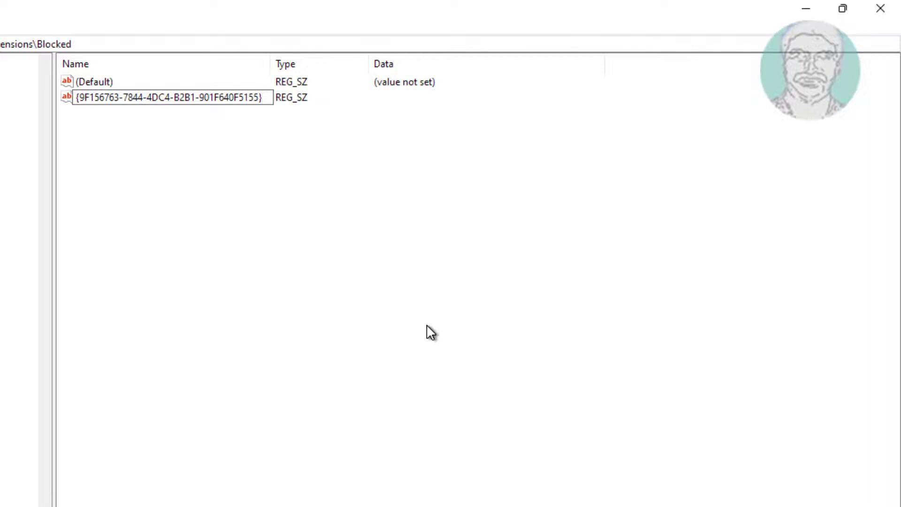
{"action": "key", "text": "Return"}
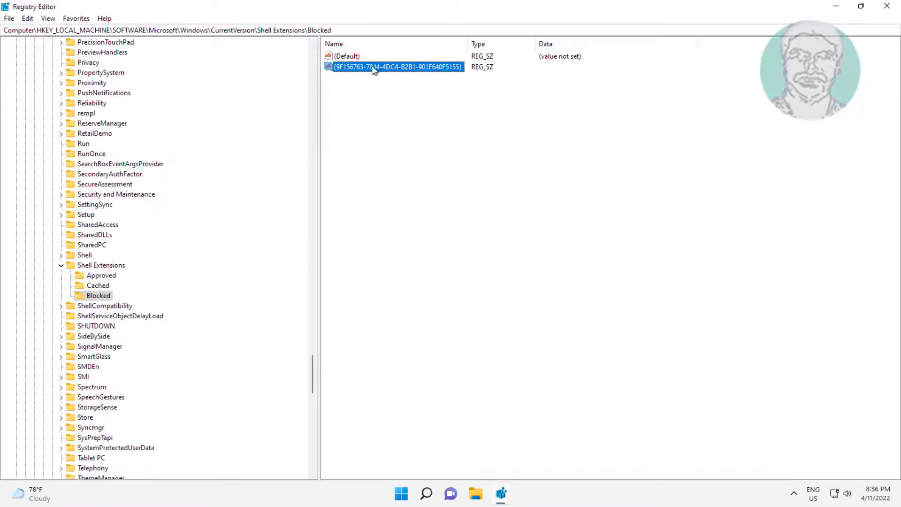
Edit the GUID string value so its data reads WindowsTerminal
{"action": "double_click", "coordinate": [410, 67]}
{"action": "type", "text": "WindowsTerminal"}
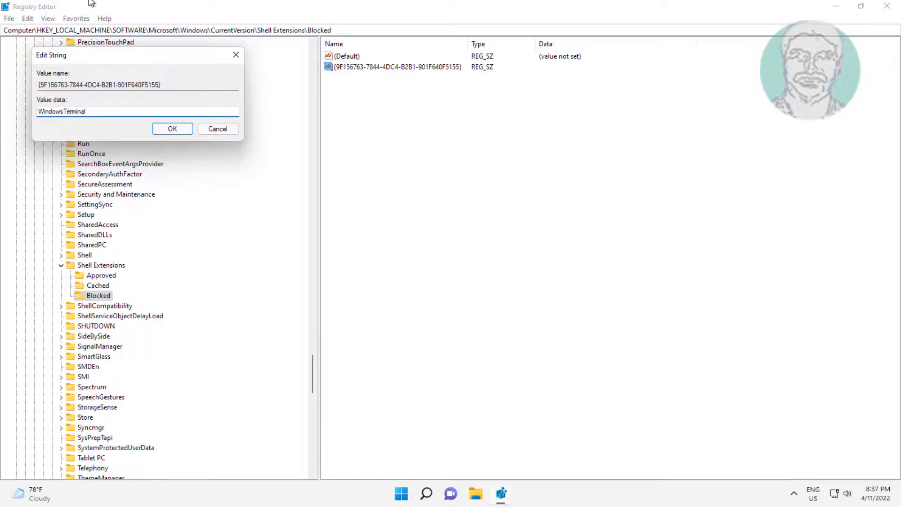
{"action": "left_click", "coordinate": [171, 128]}
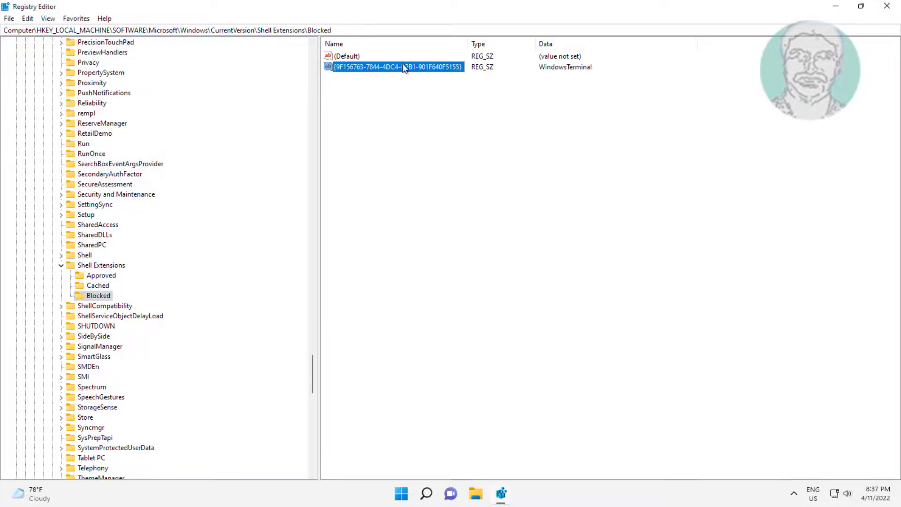
Collapse the key tree to HKEY_LOCAL_MACHINE, close Registry Editor, and begin a restart from Start
{"action": "left_click", "coordinate": [61, 265]}
{"action": "left_click_drag", "start_coordinate": [309, 386], "coordinate": [311, 282]}
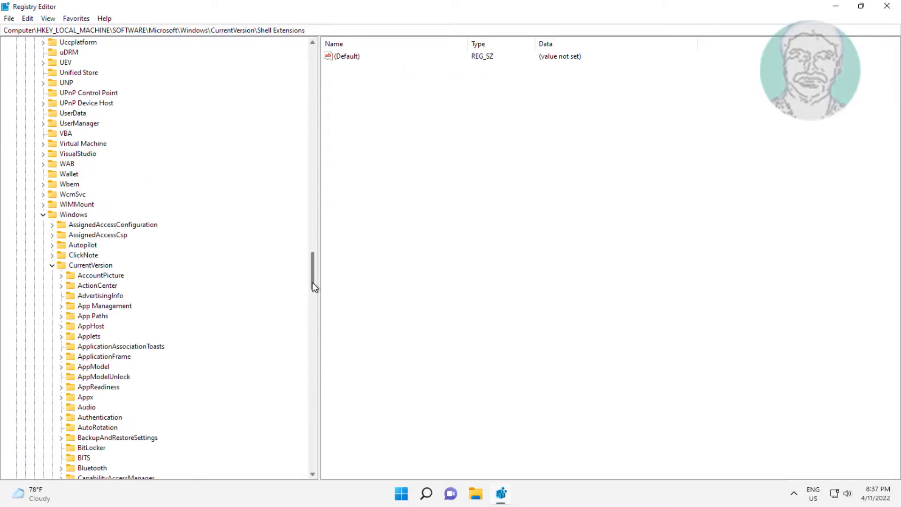
{"action": "left_click", "coordinate": [52, 266]}
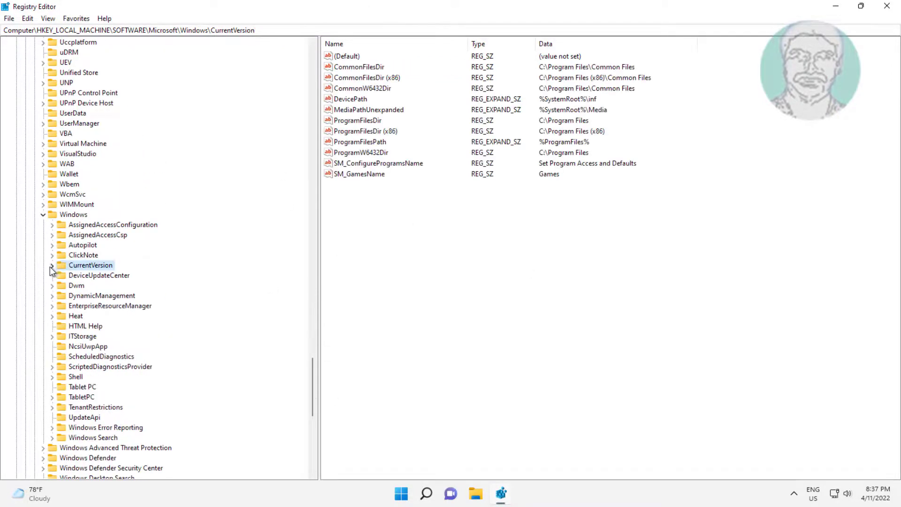
{"action": "left_click", "coordinate": [44, 215]}
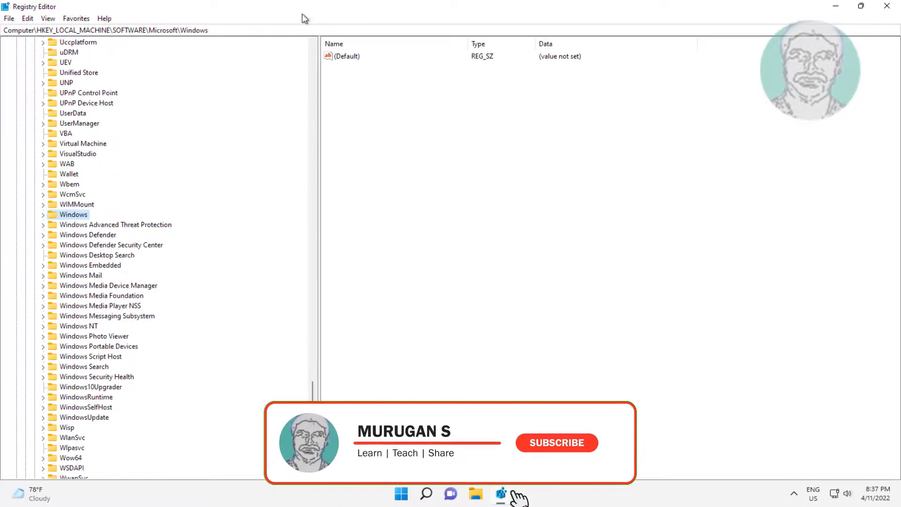
{"action": "scroll", "coordinate": [211, 141], "scroll_direction": "up", "scroll_amount": 5}
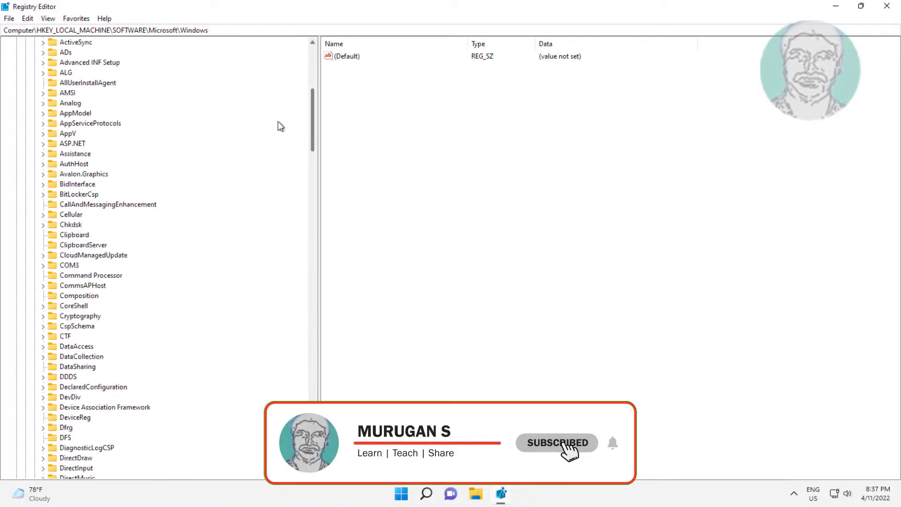
{"action": "scroll", "coordinate": [134, 95], "scroll_direction": "up", "scroll_amount": 5}
{"action": "left_click", "coordinate": [34, 285]}
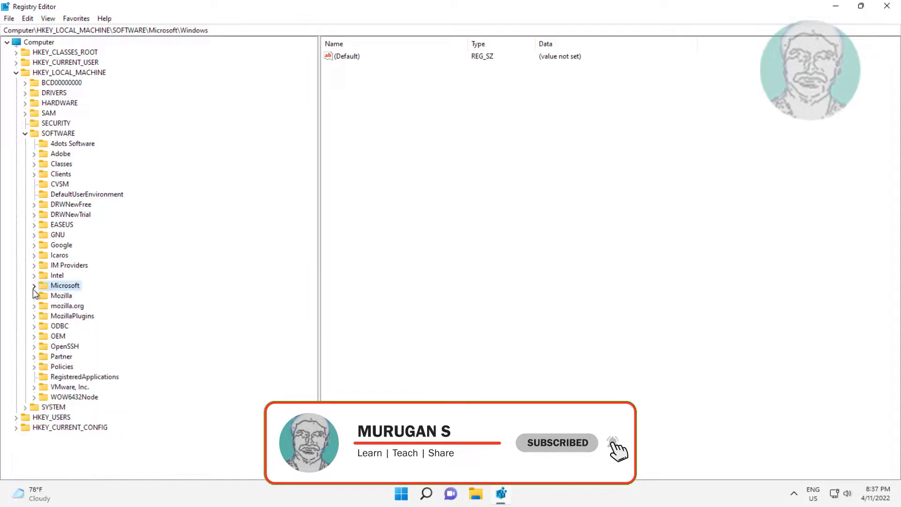
{"action": "left_click", "coordinate": [25, 134]}
{"action": "left_click", "coordinate": [16, 72]}
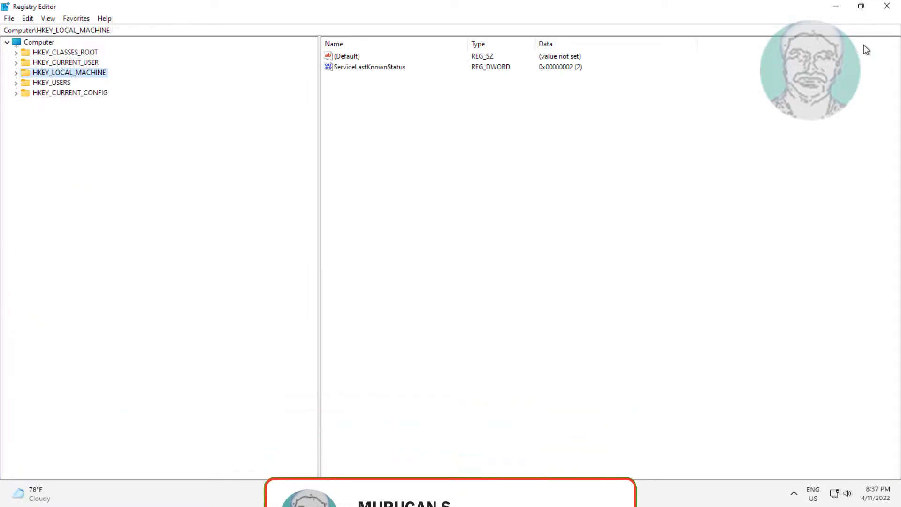
{"action": "left_click", "coordinate": [886, 7]}
{"action": "left_click", "coordinate": [413, 495]}
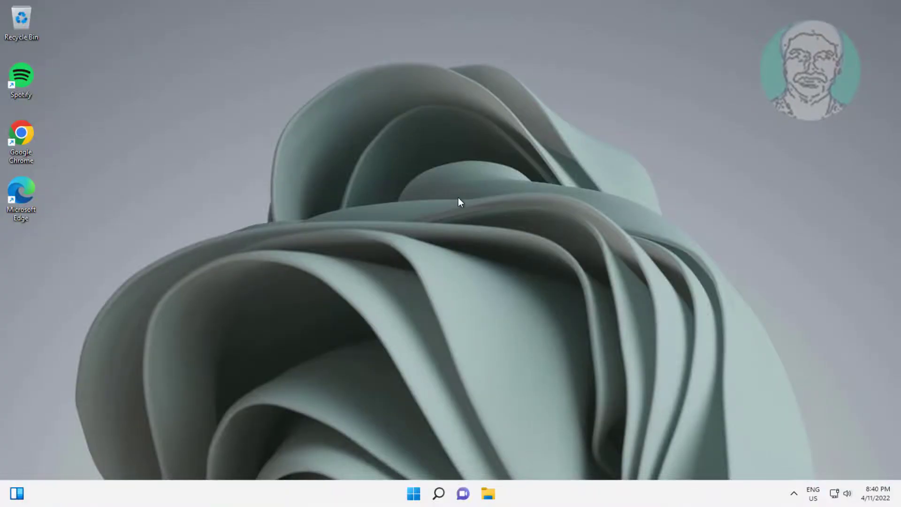
Open the desktop context menu again after restart to confirm Open in Terminal is absent
{"action": "right_click", "coordinate": [458, 197]}
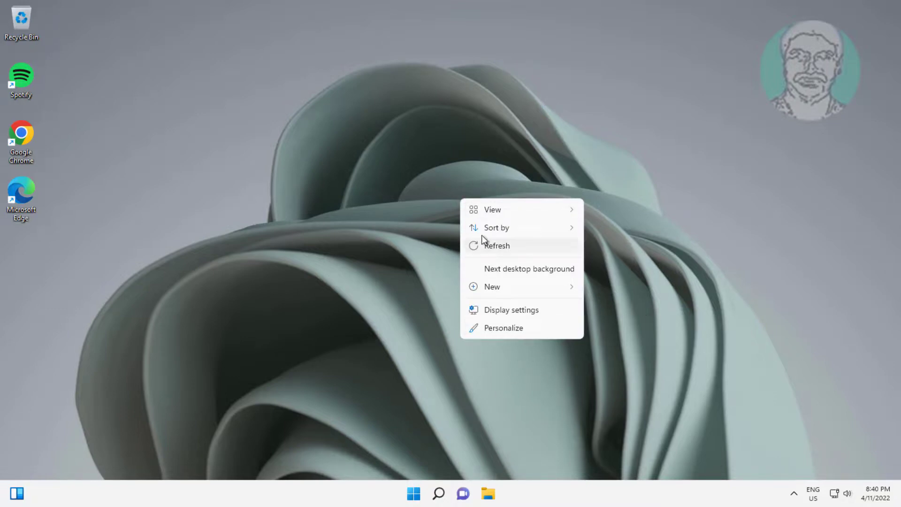
{"action": "left_click", "coordinate": [628, 339]}
{"action": "right_click", "coordinate": [469, 222]}
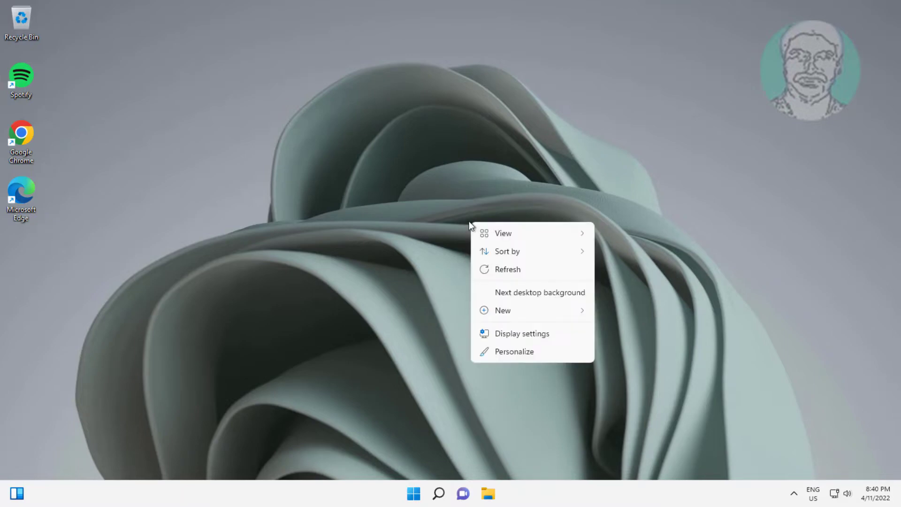